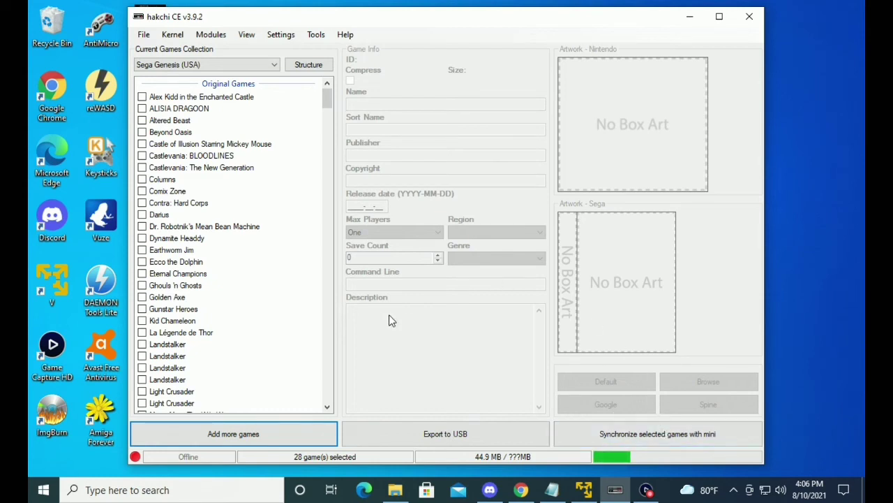
Step: Open the list of installable extra modules and view the descriptions of RA BIOS Master Module, RA Cheats BS-X and Daphne
click(209, 34)
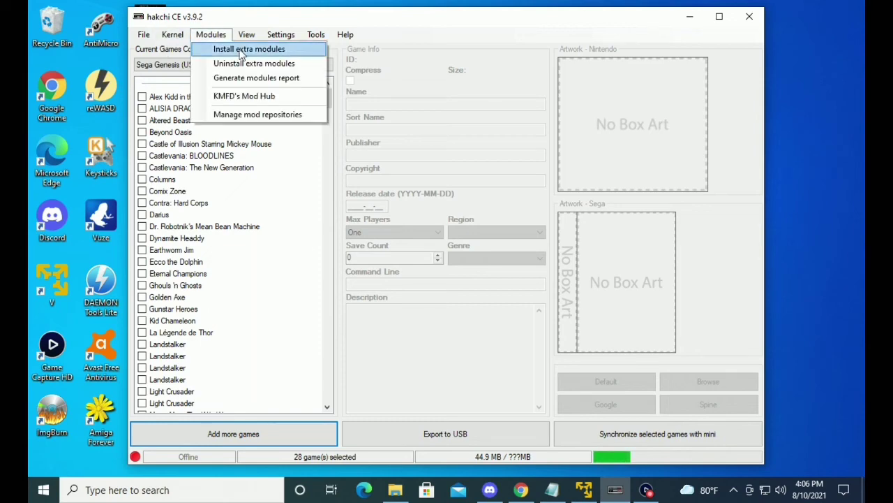
click(241, 50)
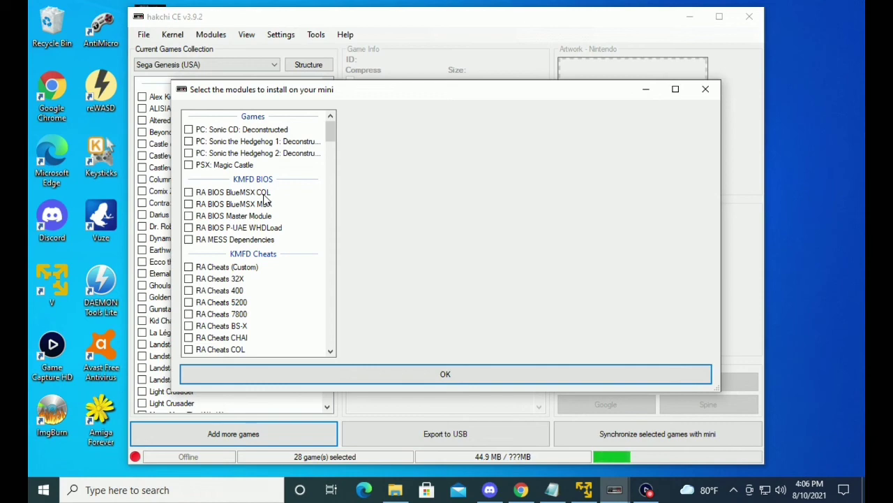
click(245, 216)
scroll(246, 221, down, 3)
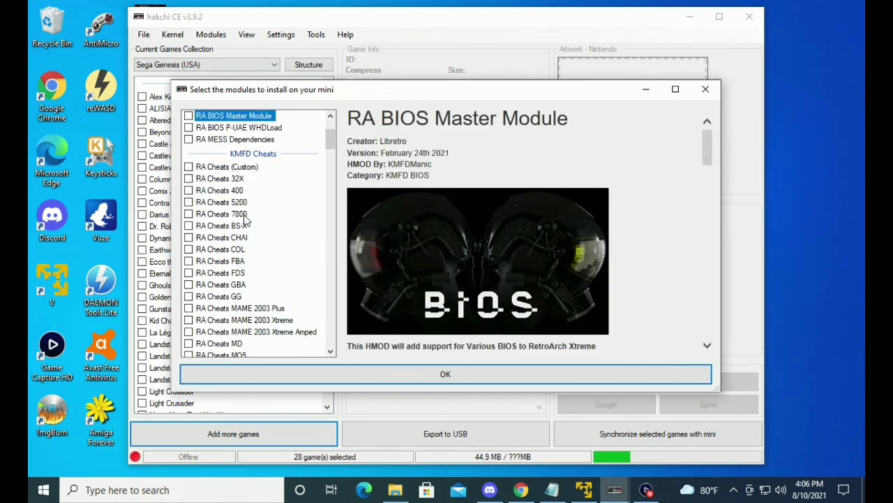
click(242, 226)
scroll(242, 232, down, 10)
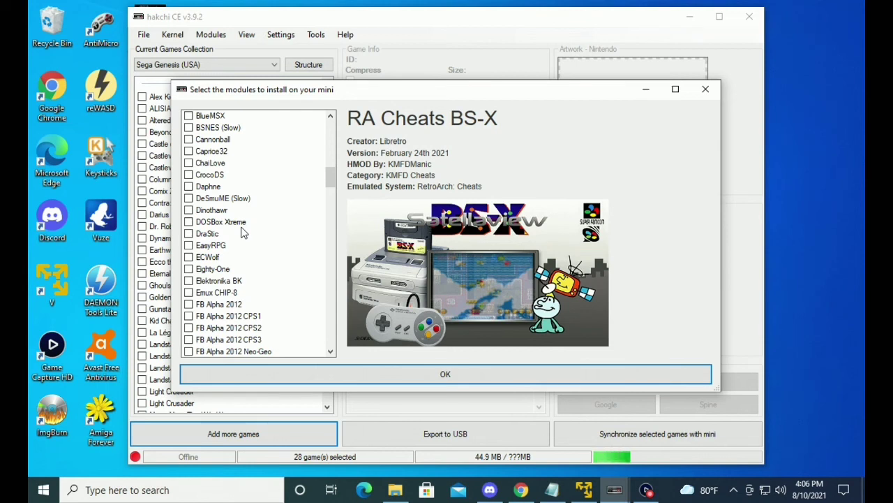
click(209, 187)
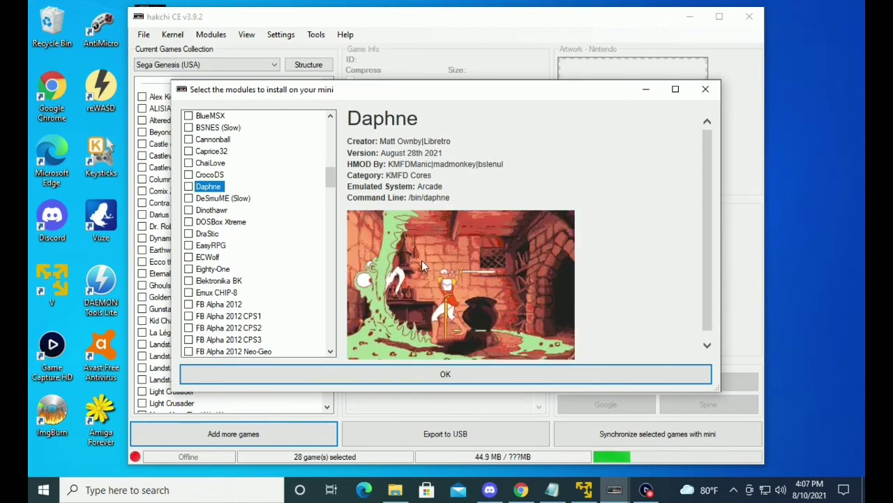
Step: Review the descriptions of the four KMFD SuperCharged modules, from Mednafen SNES Faust Xtreme through RetroArch 198 Xtreme SuperCharged!
drag(330, 176, 332, 191)
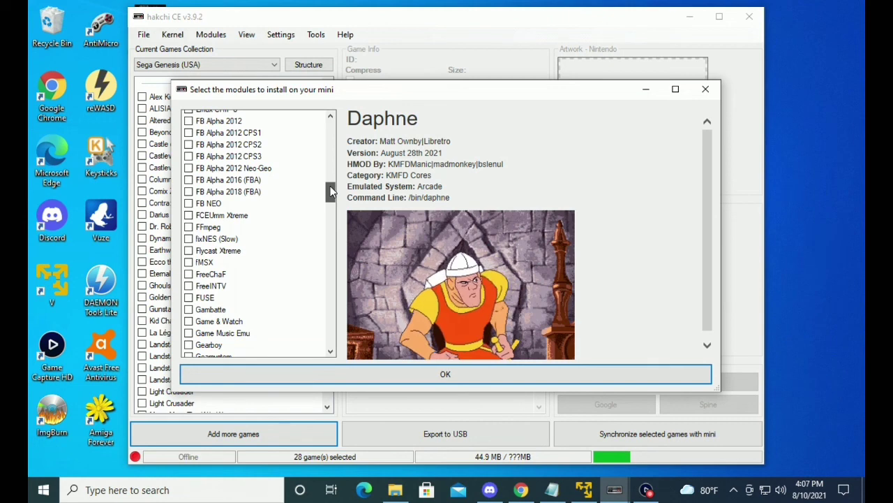
drag(330, 187, 333, 278)
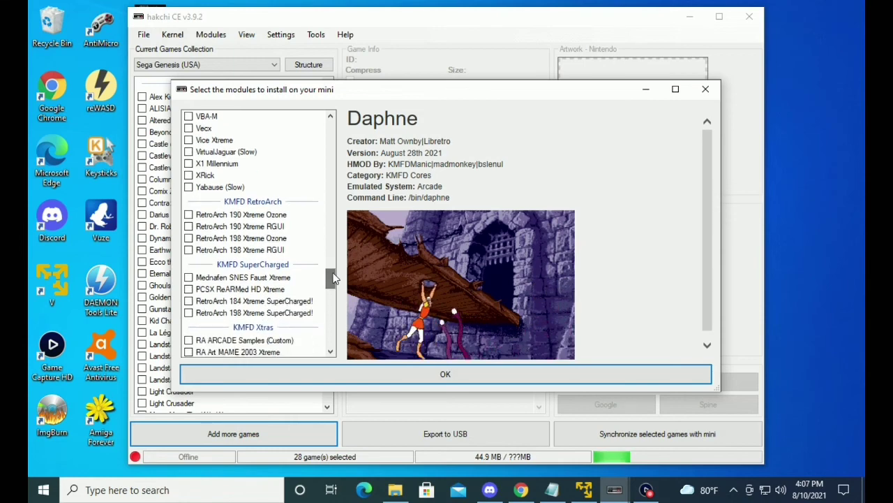
click(255, 278)
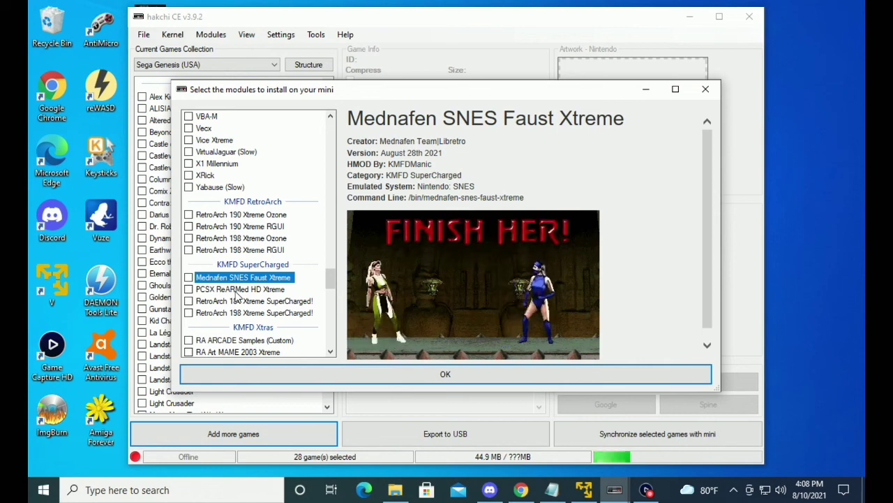
click(236, 292)
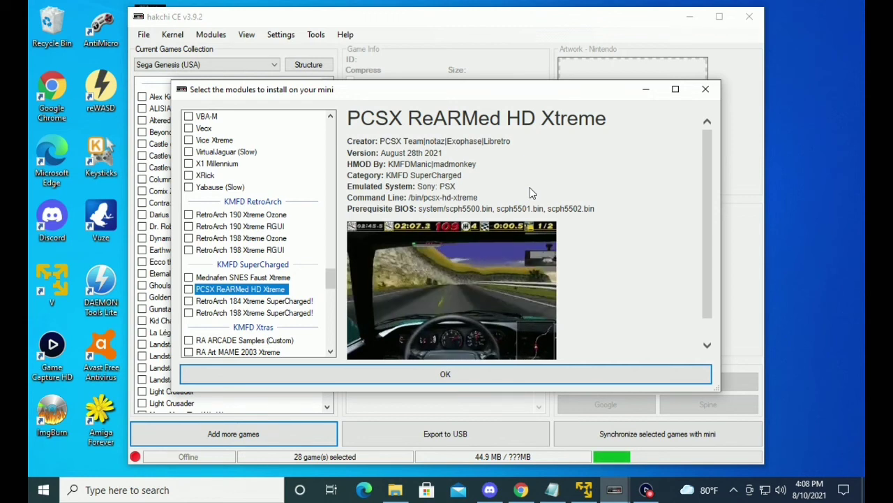
click(253, 303)
scroll(580, 256, down, 3)
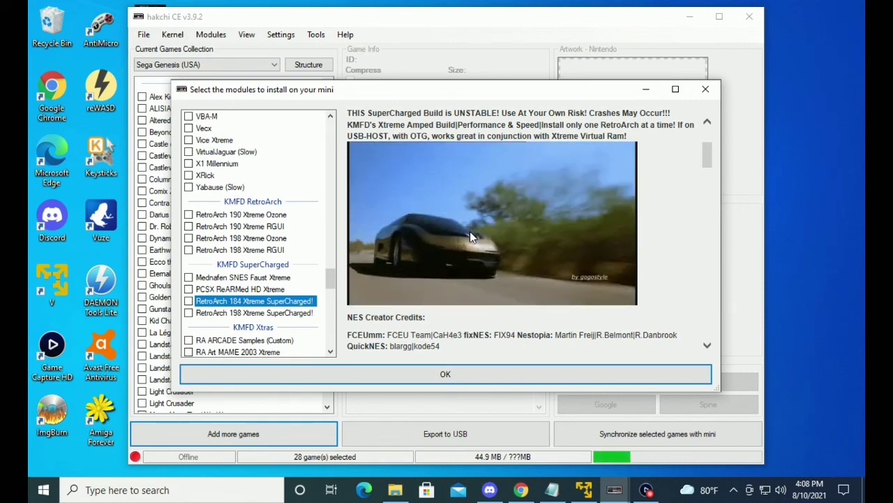
click(237, 314)
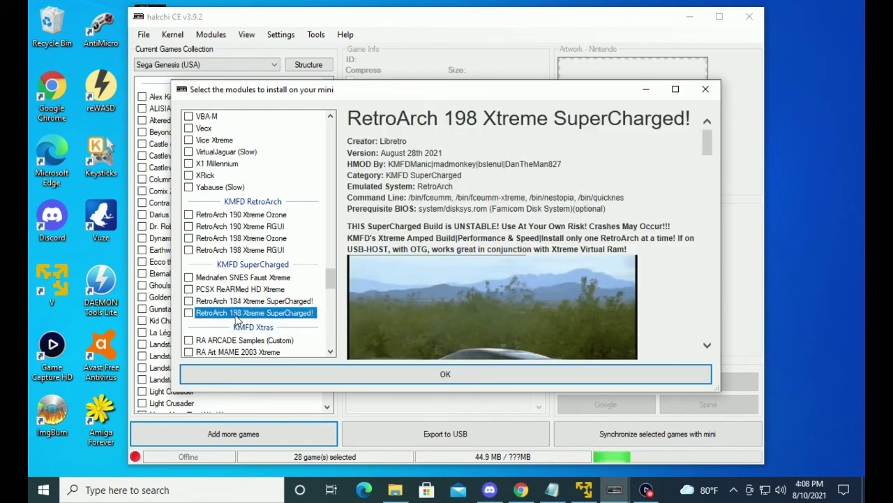
scroll(474, 257, down, 3)
scroll(474, 256, up, 1)
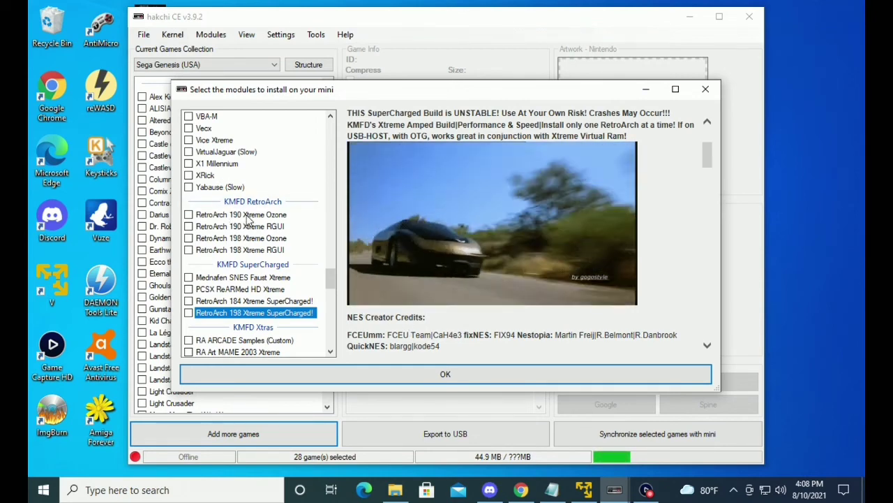
Step: View the descriptions of the RetroArch 198 Xtreme Ozone and OpenBOR modules
click(251, 240)
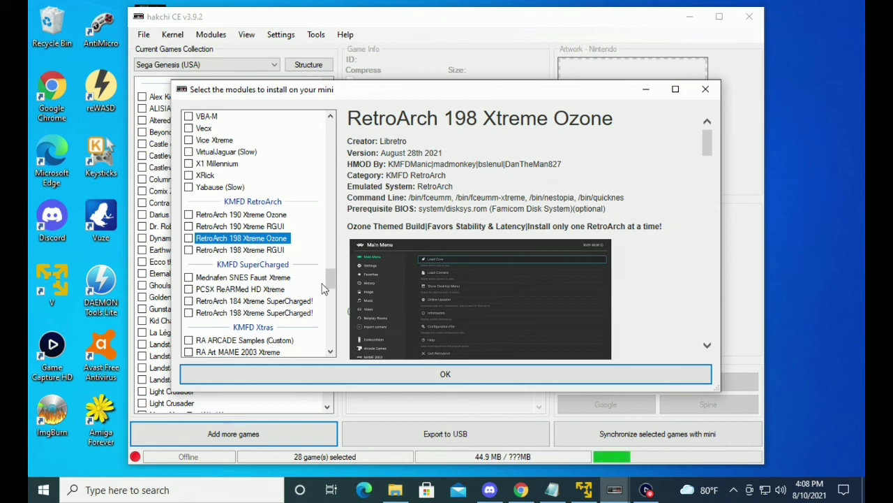
drag(332, 287, 330, 245)
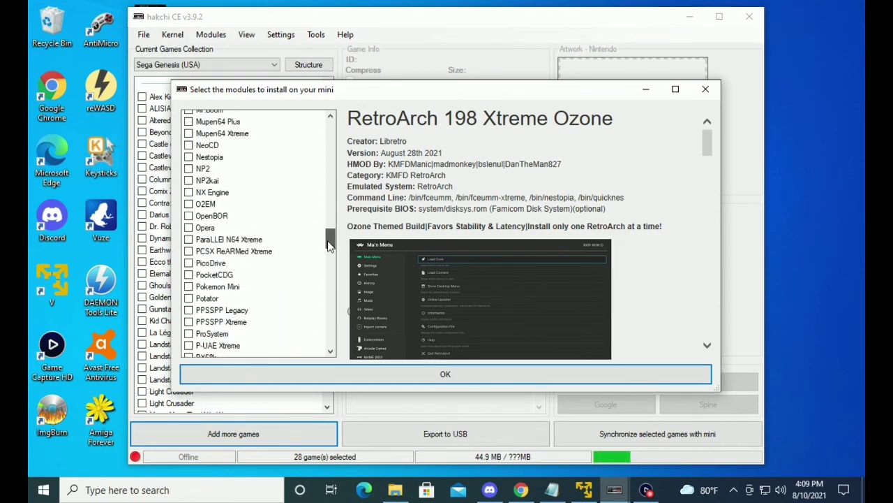
click(213, 216)
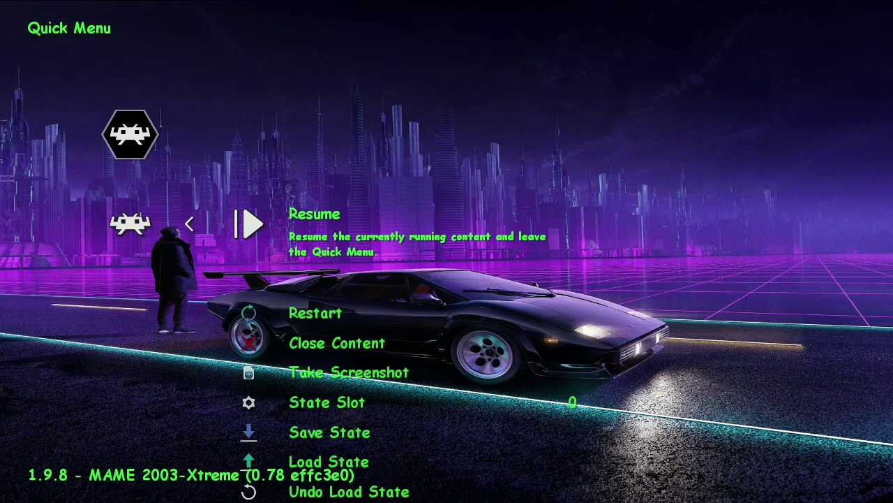
Step: In RetroArch, resume Cruis'n World and open the MAME input settings for this game only
key(Return)
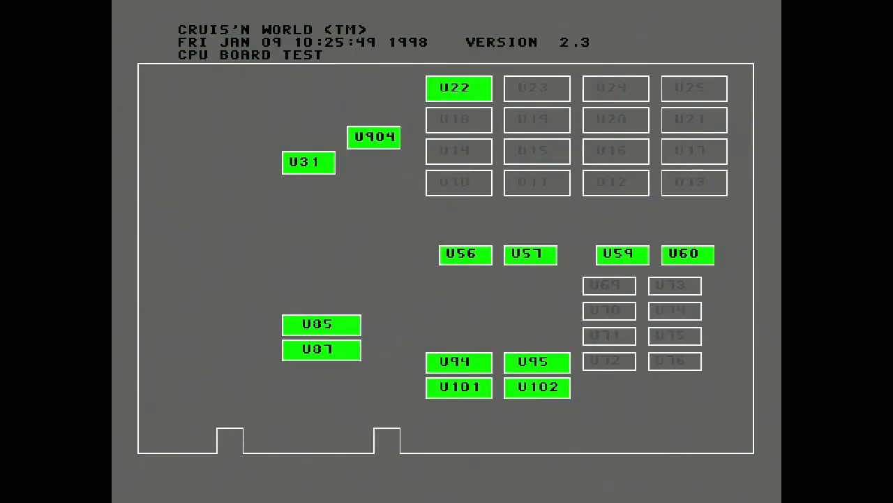
key(Tab)
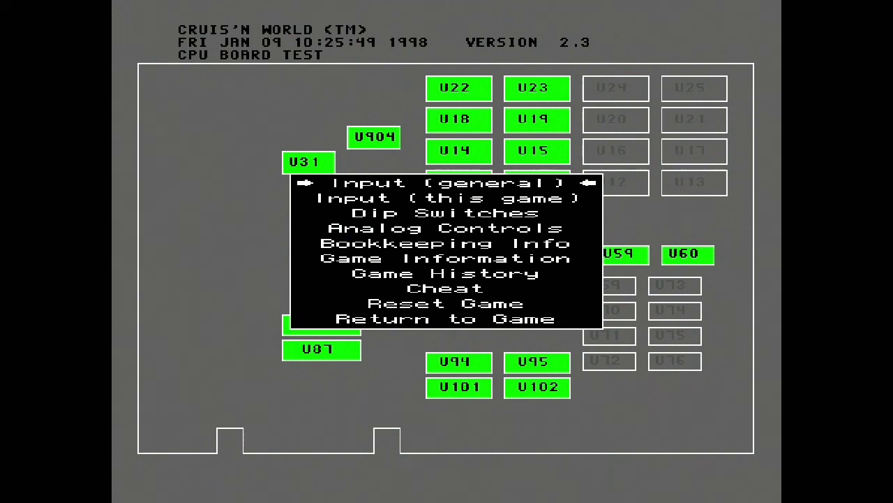
key(Down)
key(Tab)
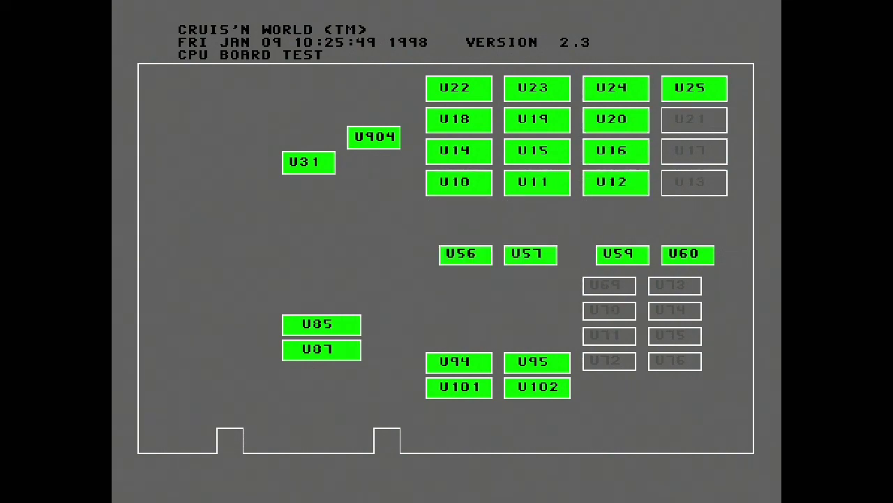
key(Tab)
key(Return)
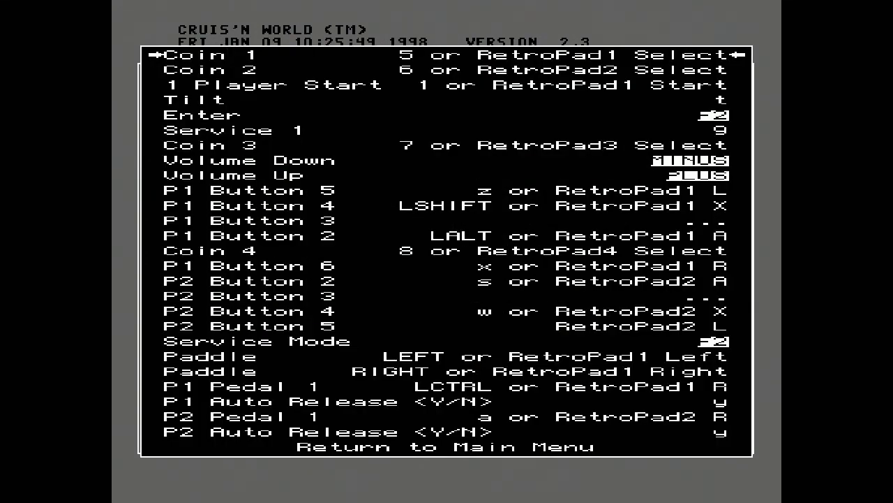
Step: Assign the Enter function to RetroPad1 L
key(Down)
key(Down)
key(Down)
key(Down)
key(Return)
key(q)
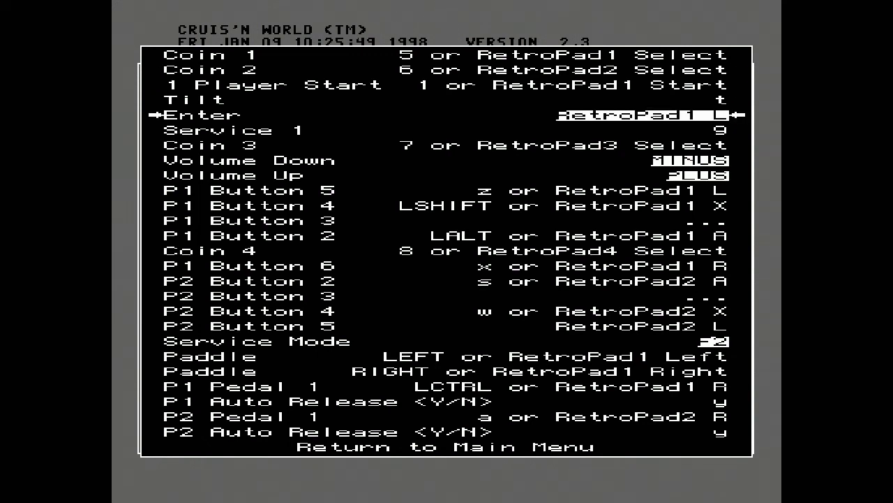
Step: Assign the Volume Up function to RetroPad1 X
key(Down)
key(Down)
key(Down)
key(Down)
key(Return)
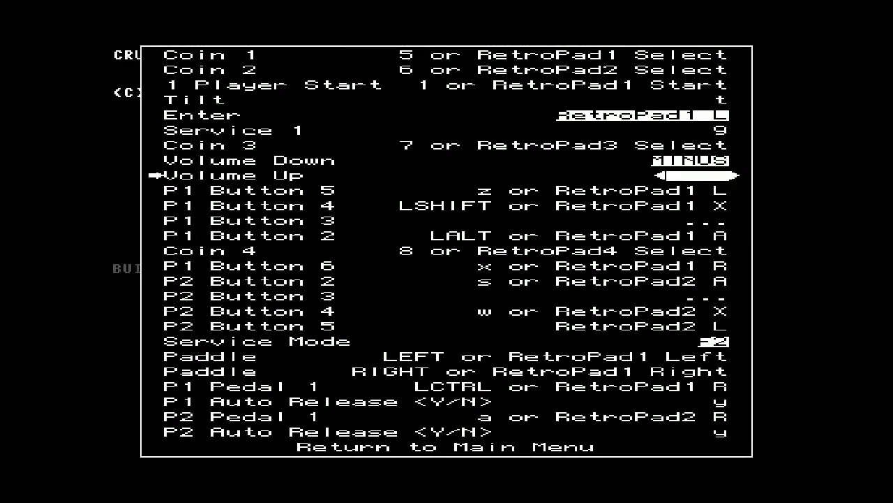
key(s)
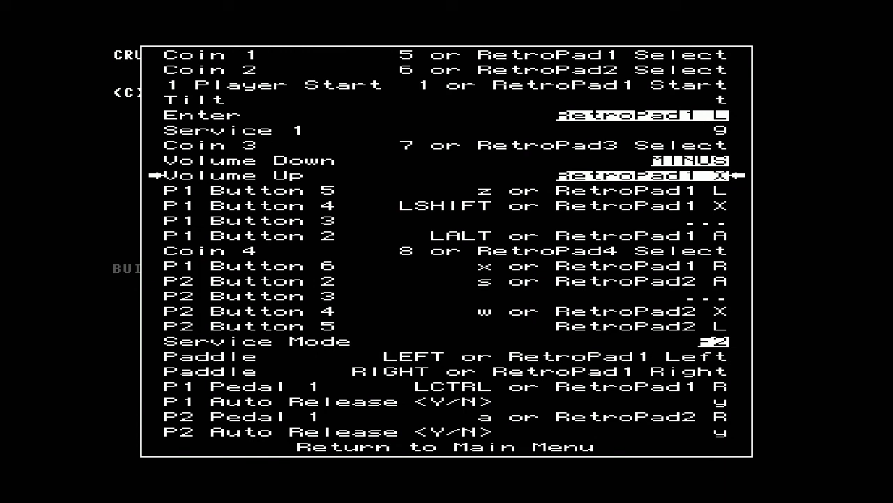
Step: Assign the P1 Pedal 1 control to RetroPad1 A
key(Down)
key(Down)
key(Down)
key(Down)
key(Down)
key(Down)
key(Down)
key(Down)
key(Down)
key(Down)
key(Down)
key(Down)
key(Down)
key(Down)
key(Return)
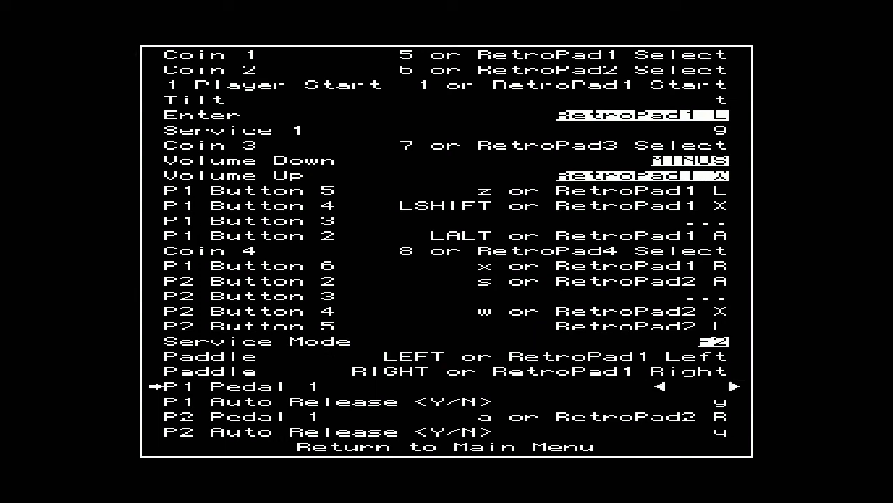
key(x)
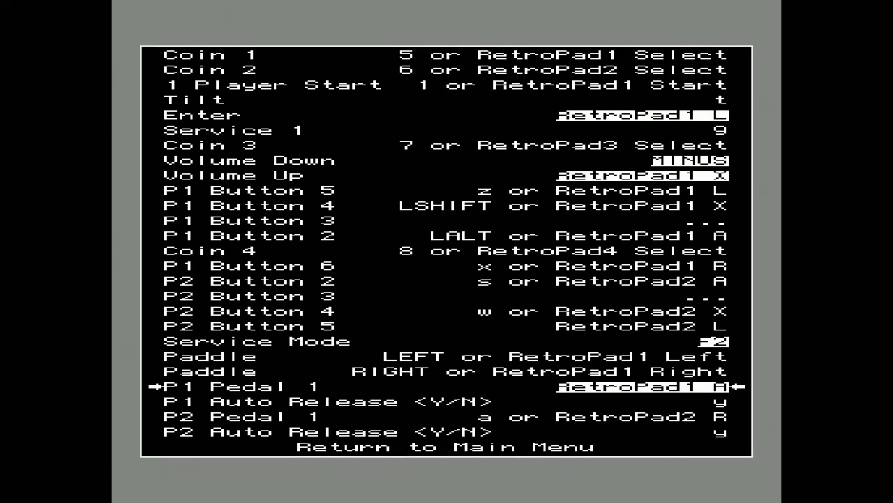
Step: Leave the input settings, return to the game and confirm the centered steering wheel position in the control calibration
key(Down)
key(Down)
key(Down)
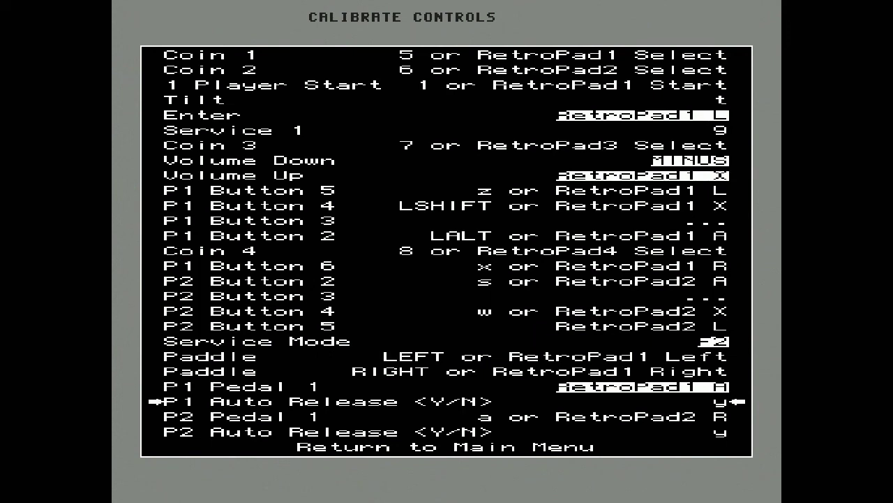
key(Down)
key(Return)
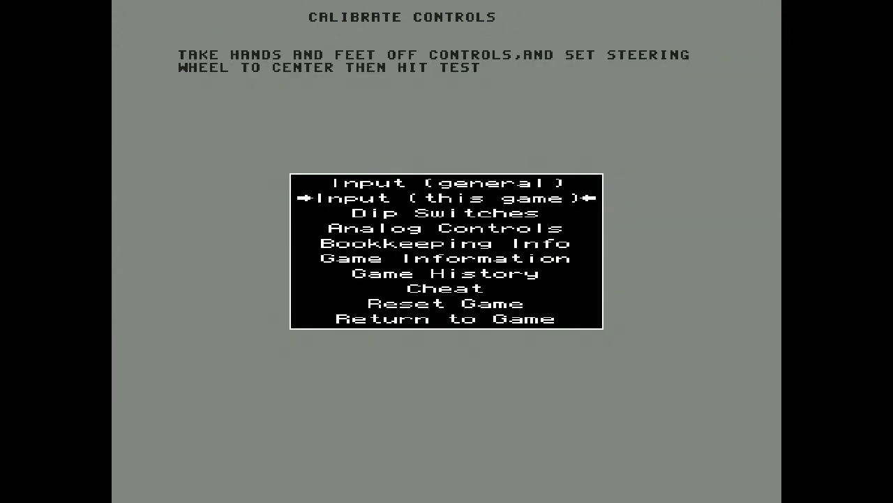
key(Up)
key(Up)
key(Return)
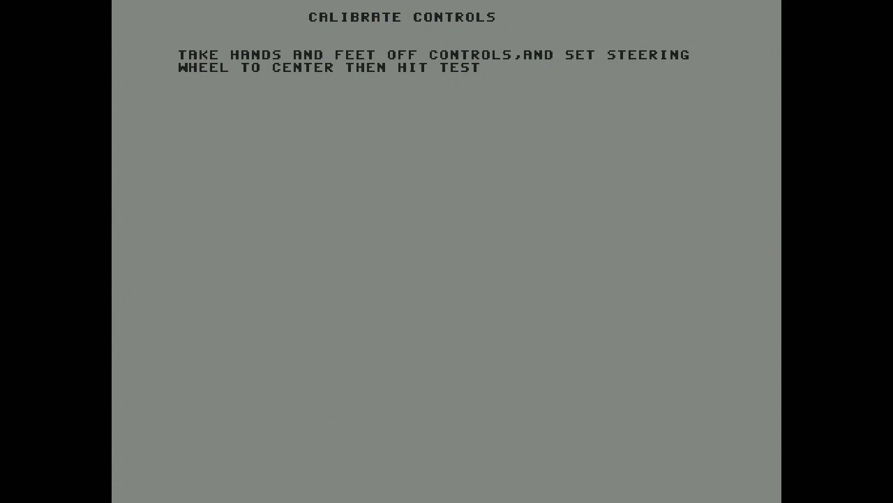
key(F2)
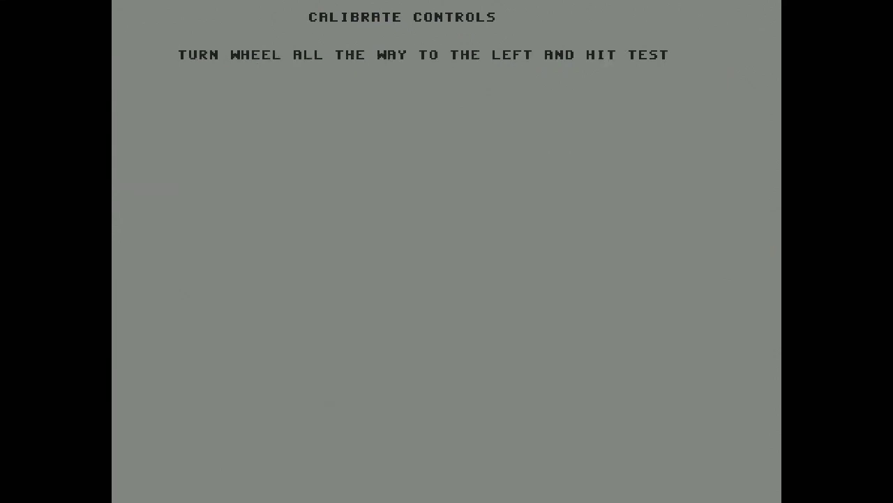